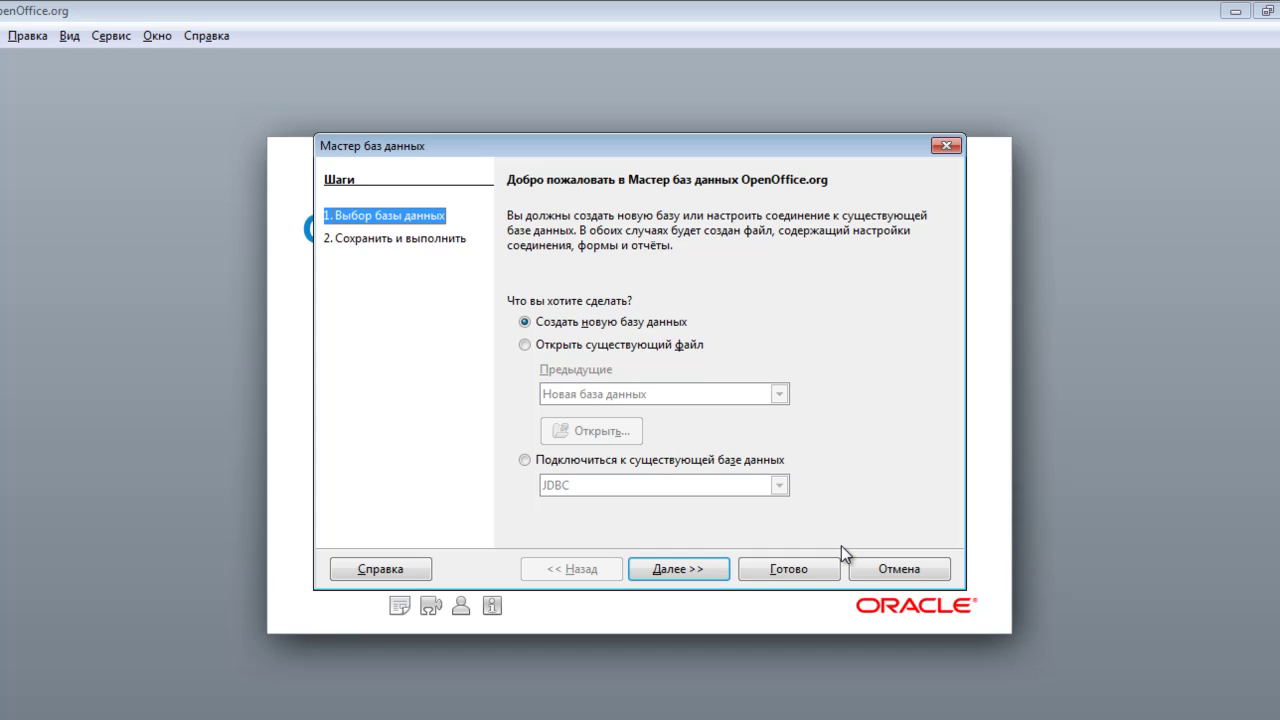
# Step: Create a new registered database, opened for editing, and save it in Documents as Новая база данных1
pyautogui.press('Return')
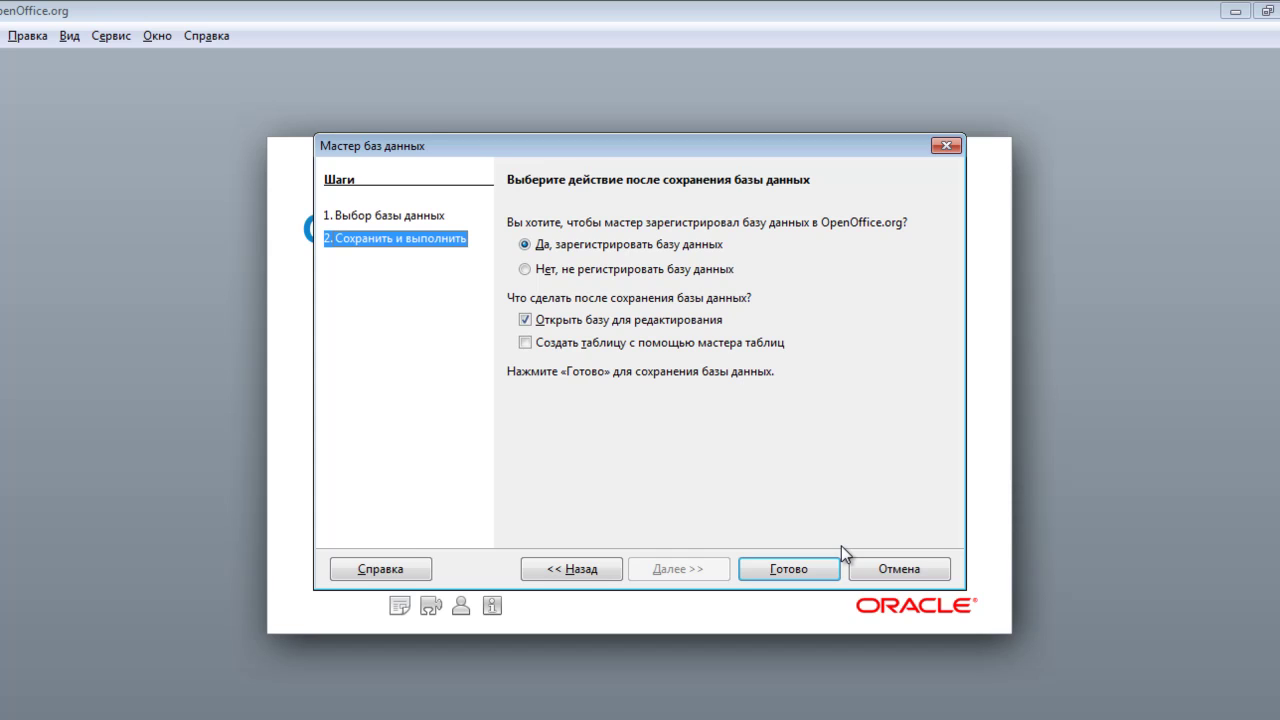
pyautogui.press('Return')
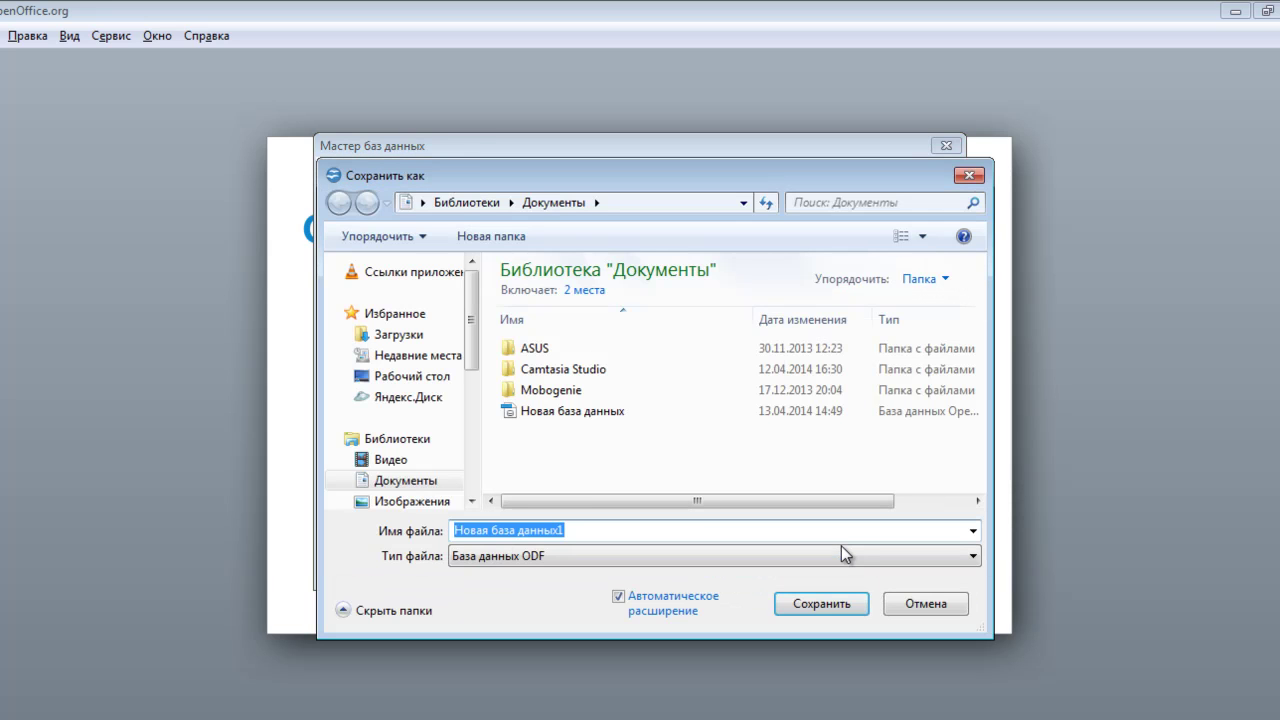
pyautogui.press('Return')
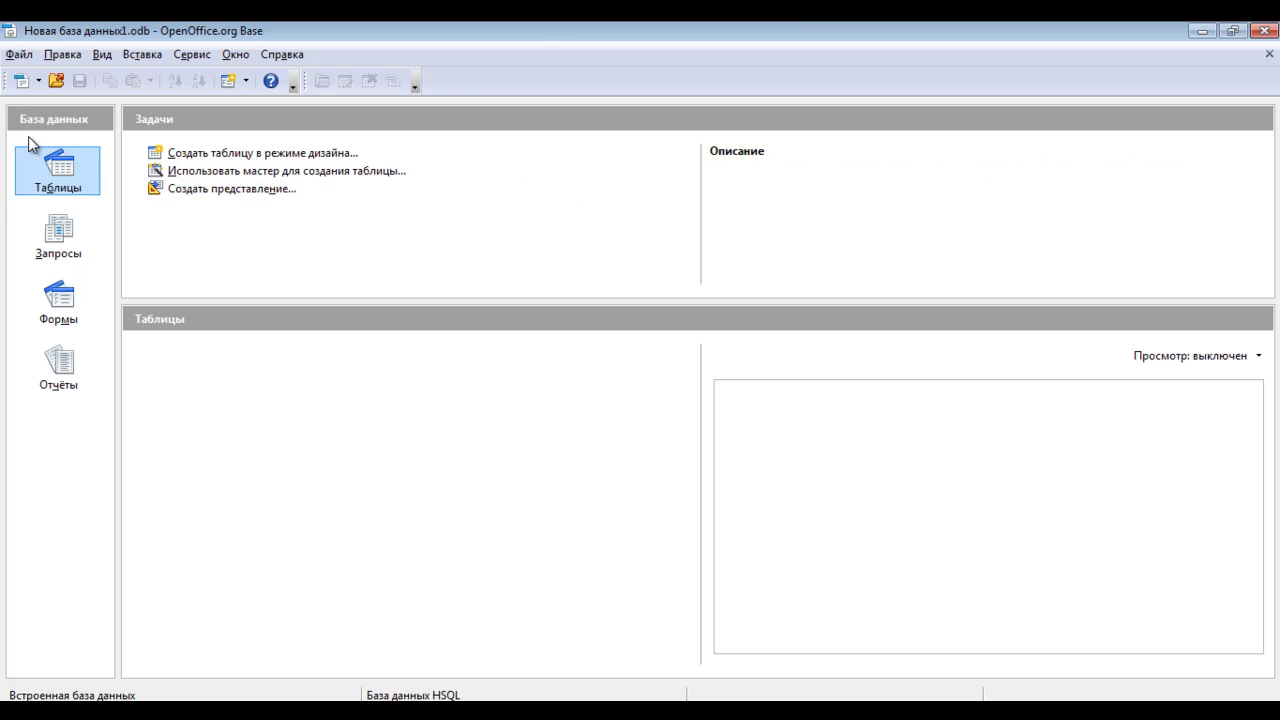
# Step: Design a table with text fields Номер зачетки, Фамилия, Имя, Отчество, Пол and Дата Рождения, and set the Номер зачетки length to 30
pyautogui.click(207, 155)
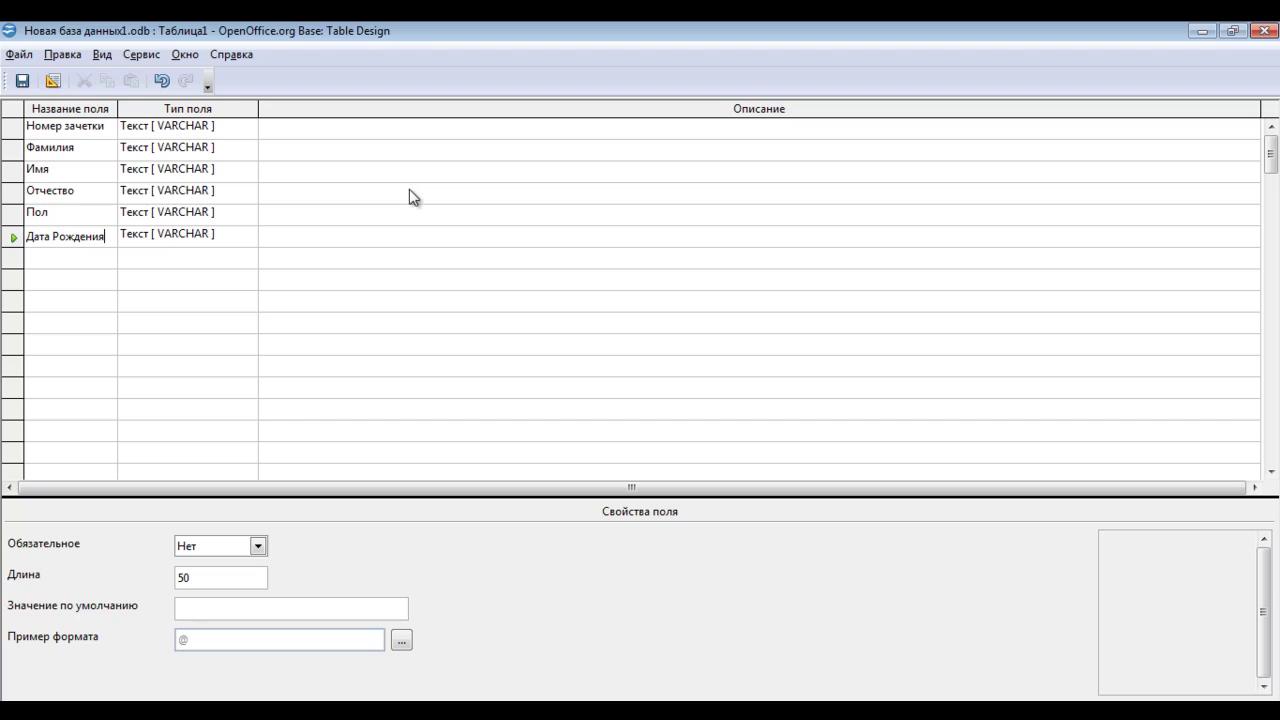
pyautogui.click(219, 137)
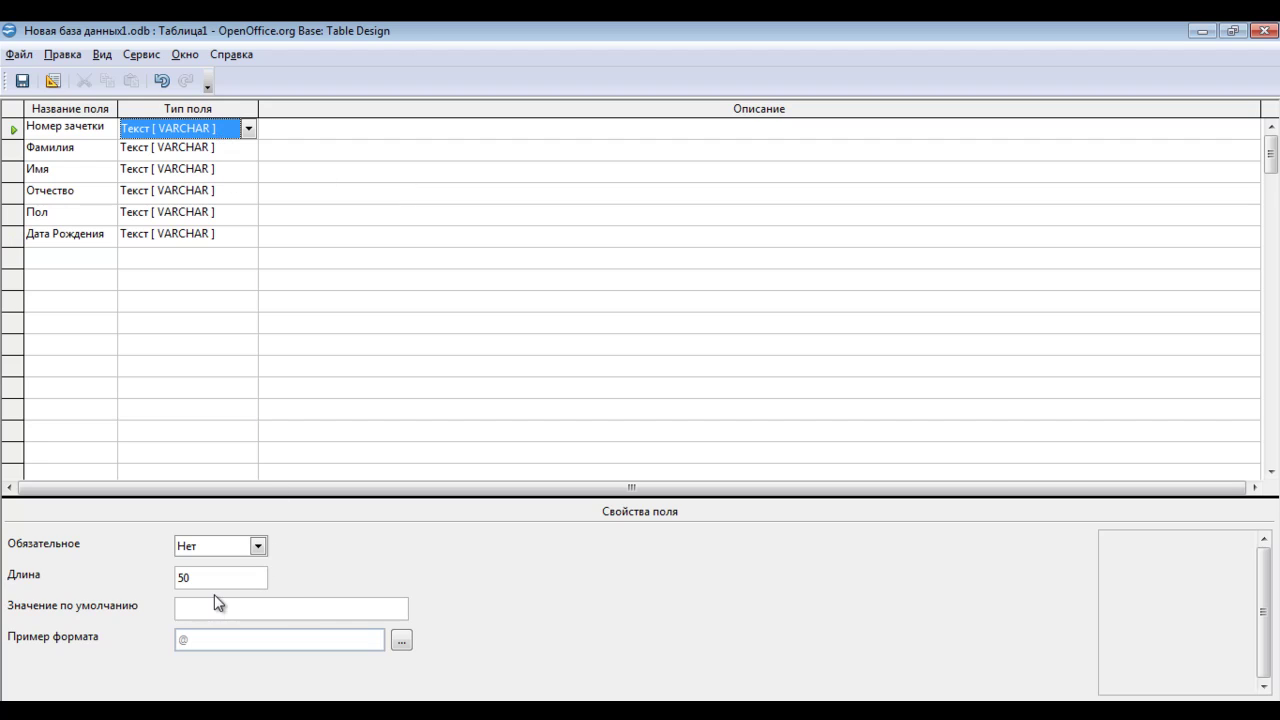
pyautogui.click(178, 577)
pyautogui.doubleClick(186, 578)
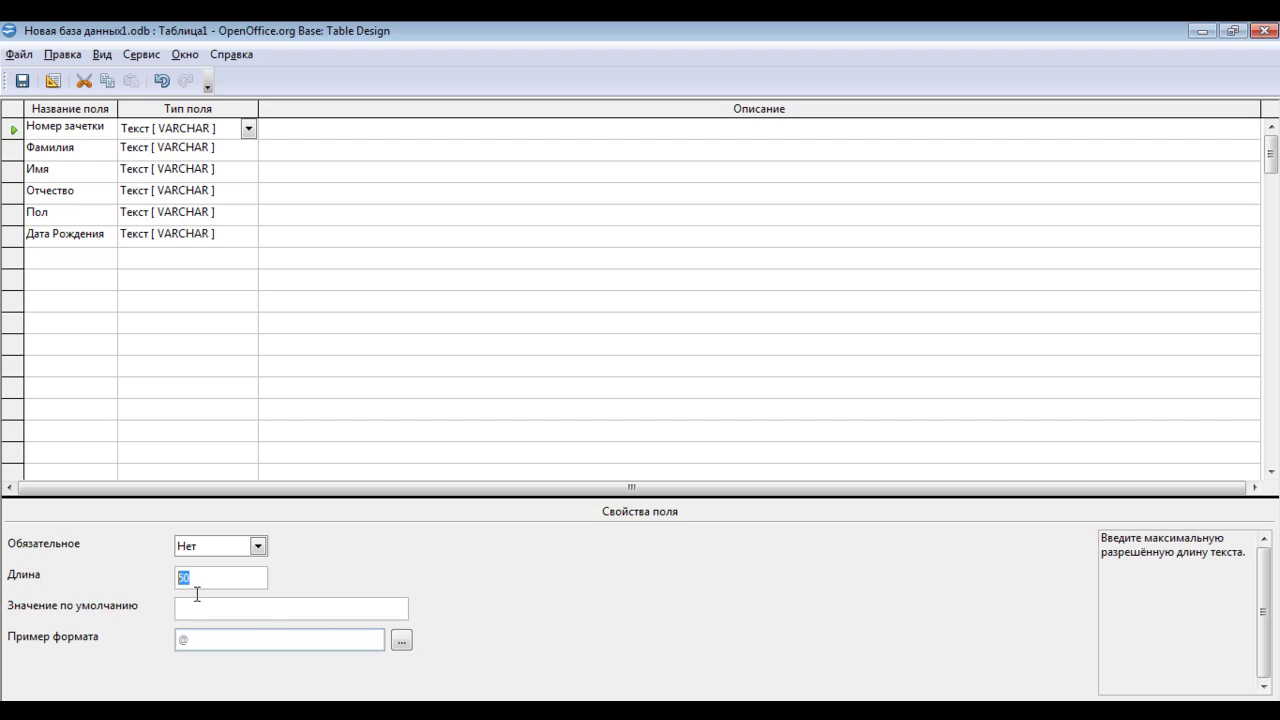
pyautogui.write('30')
# Step: Change the field type of Дата Рождения to Дата [ DATE ]
pyautogui.click(210, 240)
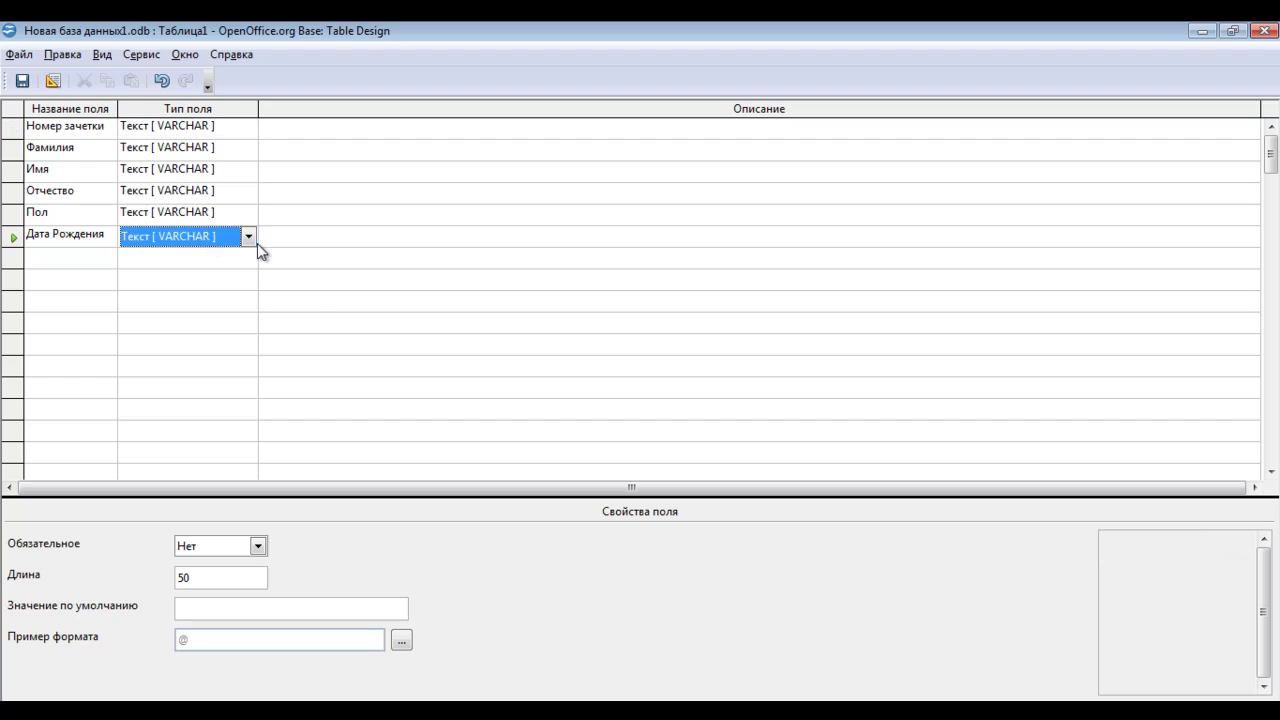
pyautogui.click(249, 240)
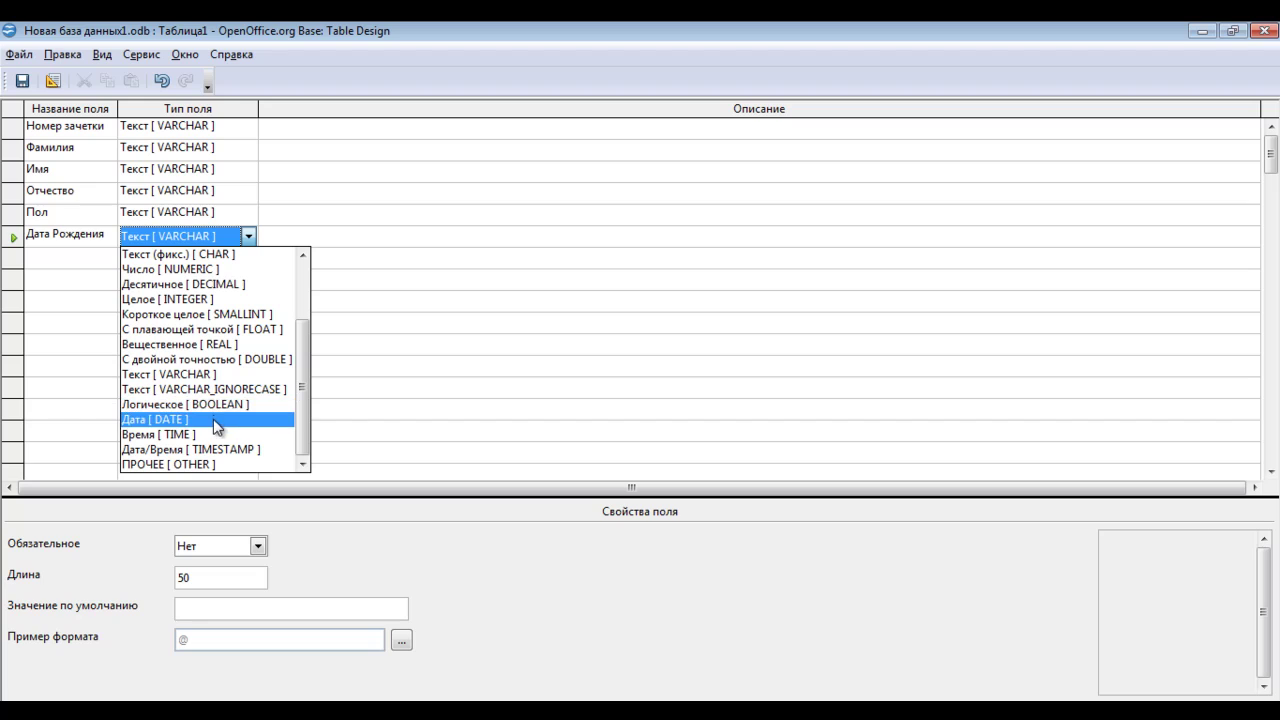
pyautogui.press('Return')
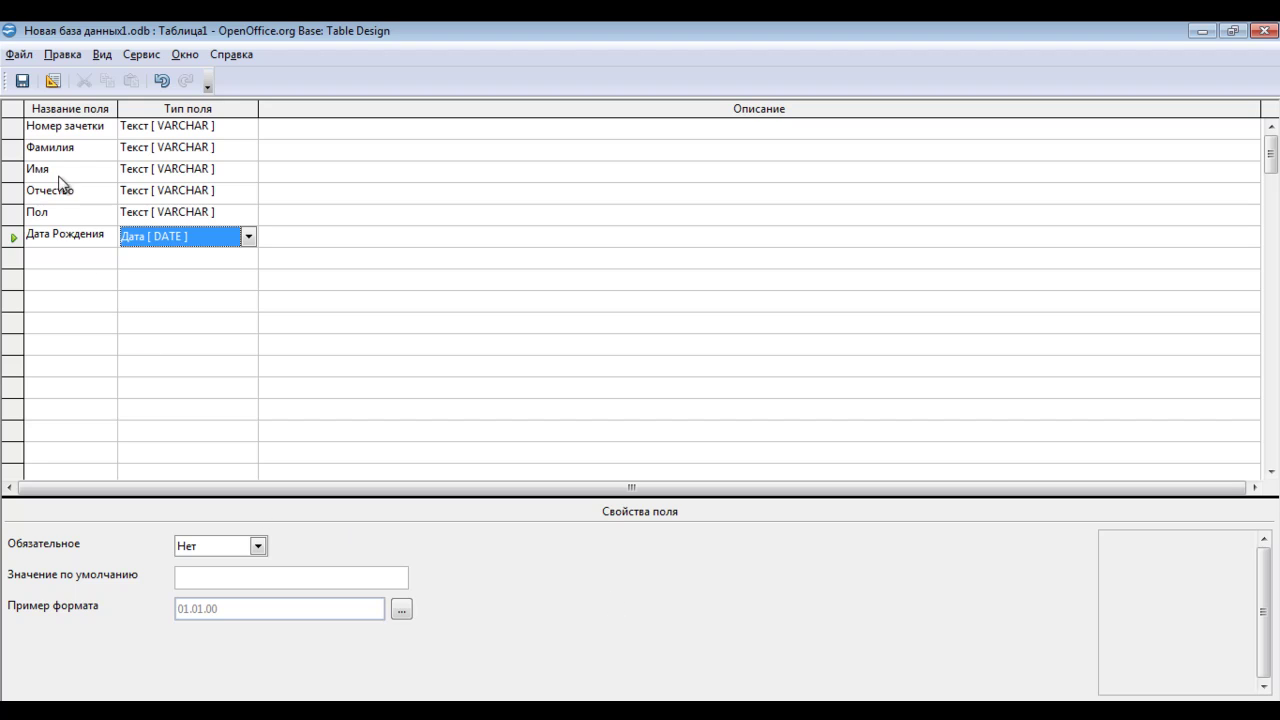
# Step: Make the Номер зачетки field the table's primary key
pyautogui.click(52, 127)
pyautogui.rightClick(12, 131)
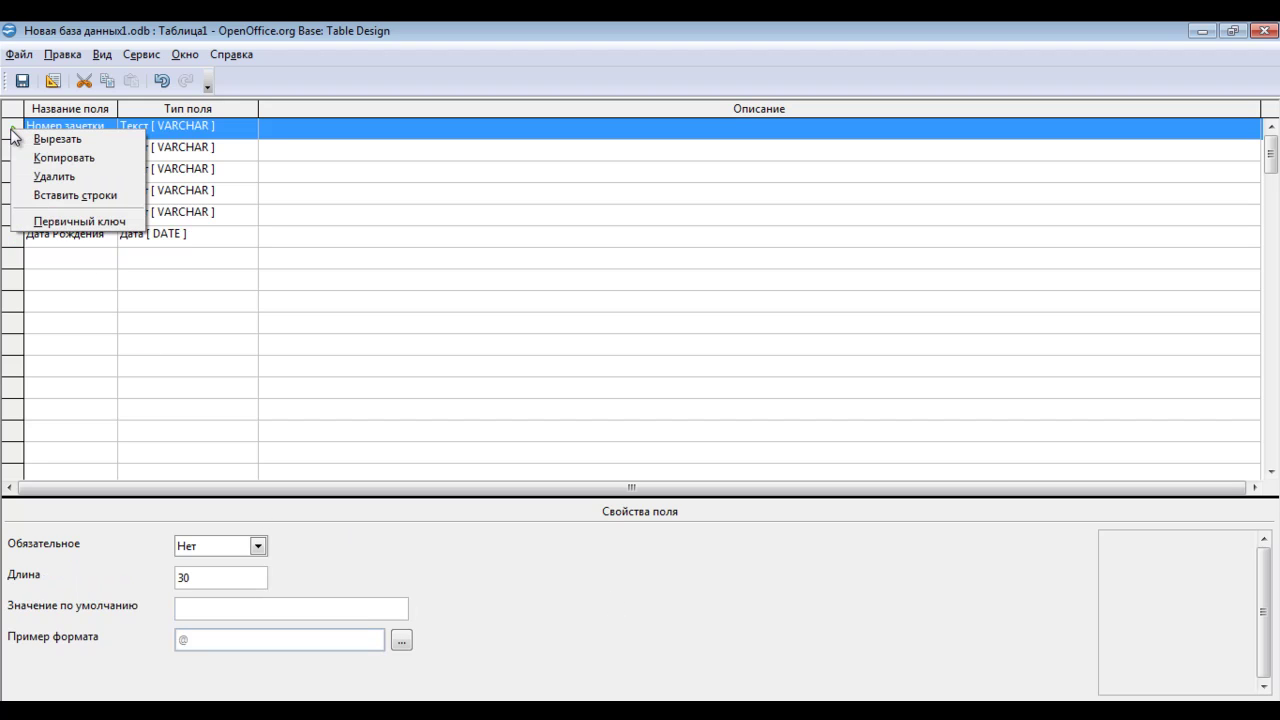
pyautogui.click(46, 224)
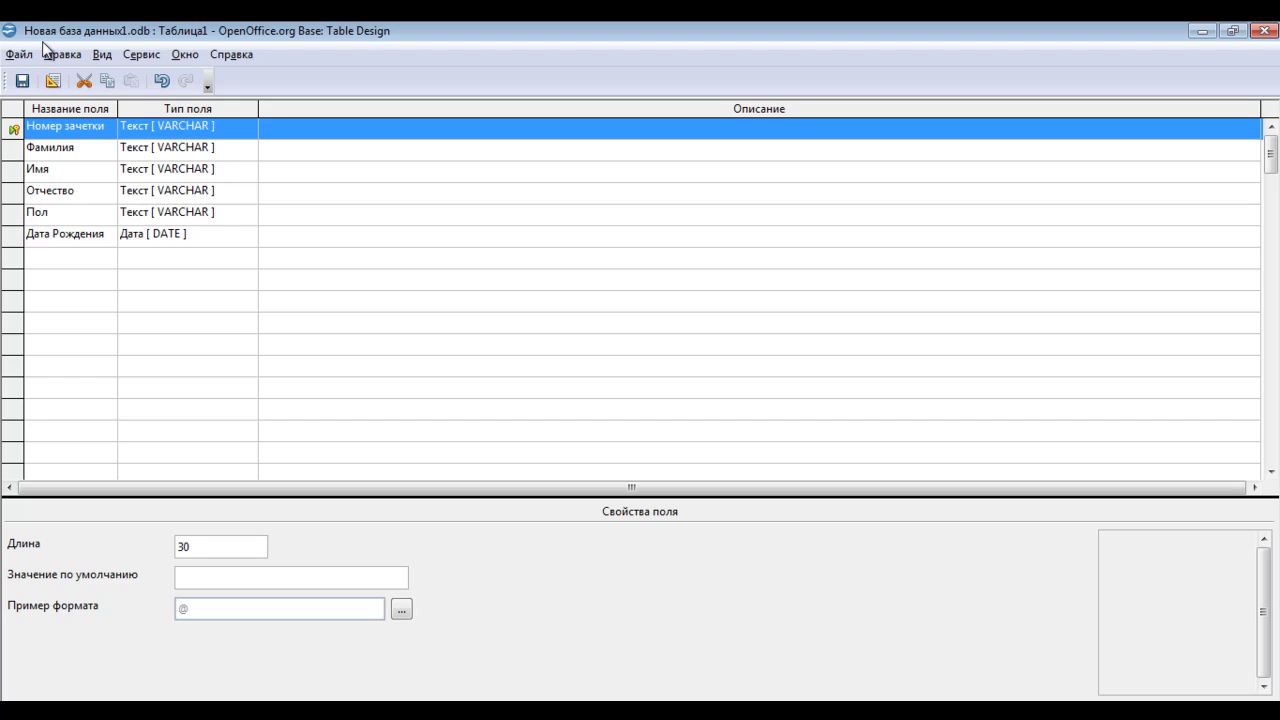
# Step: Save the table under the name студенты and close its design window
pyautogui.click(22, 81)
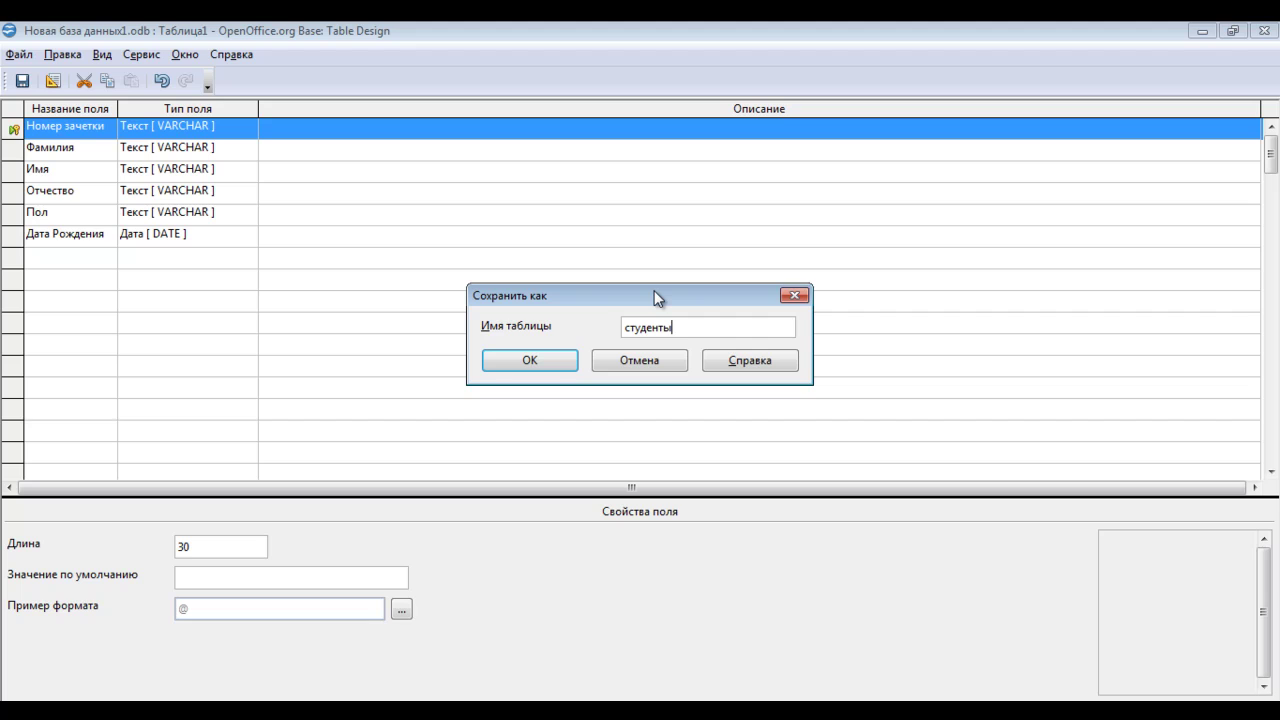
pyautogui.click(536, 362)
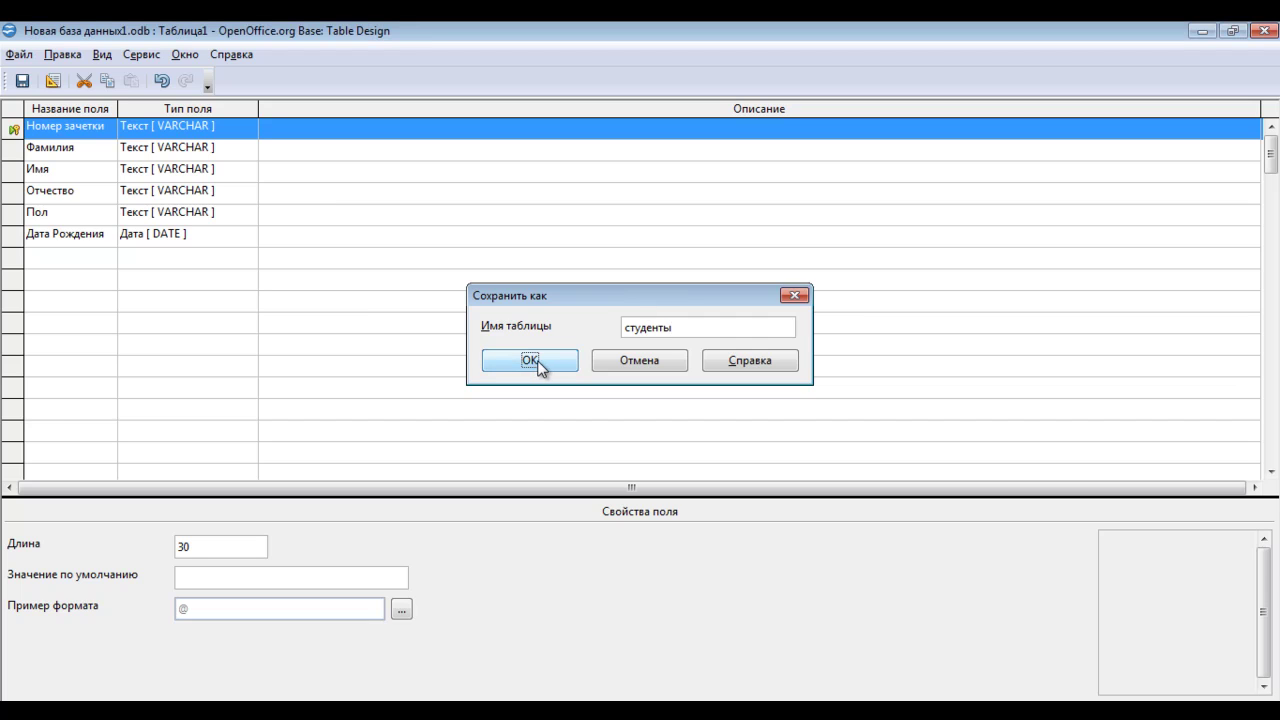
pyautogui.click(1267, 31)
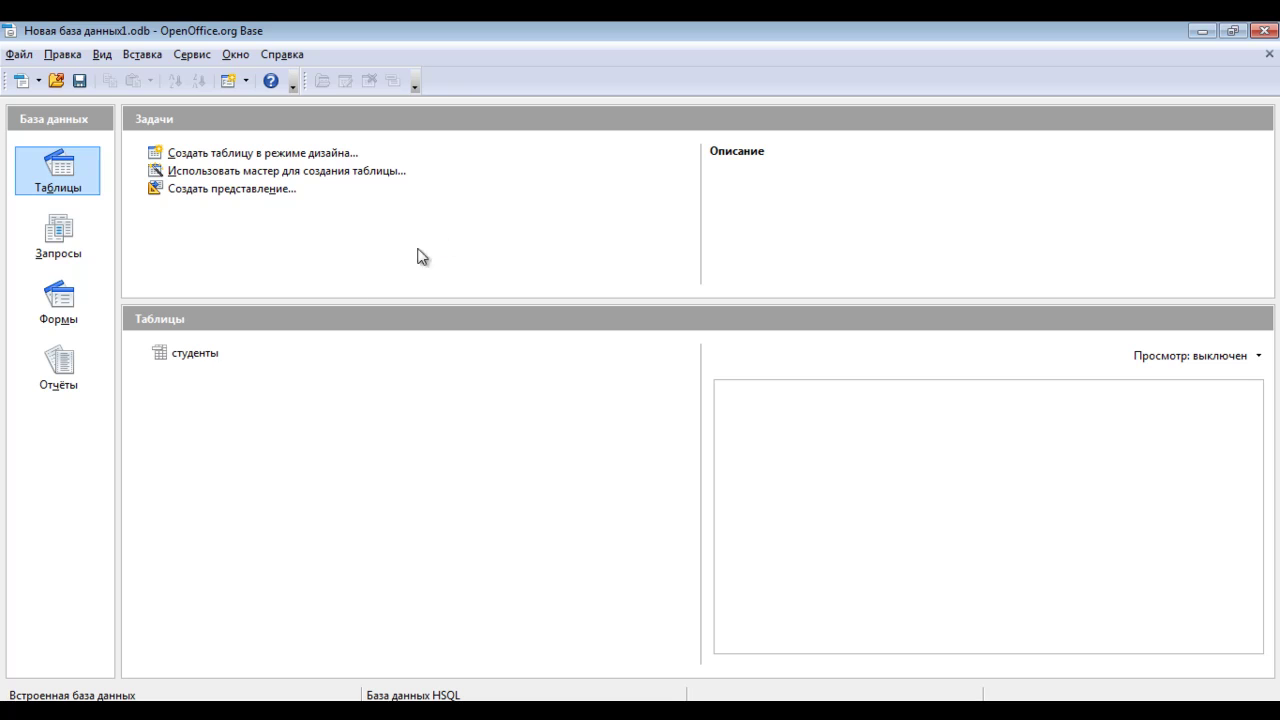
# Step: Open the студенты table for data entry and enter the first student's record-book number, surname, first name and patronymic
pyautogui.click(209, 358)
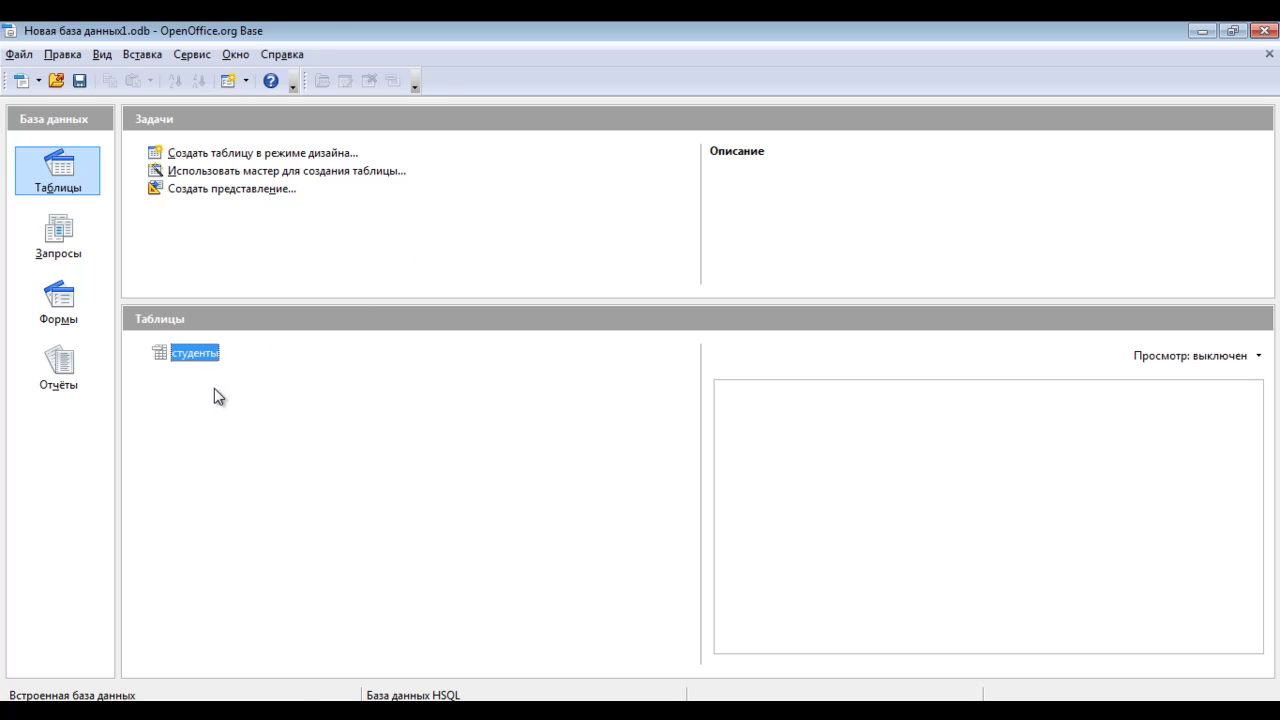
pyautogui.press('Return')
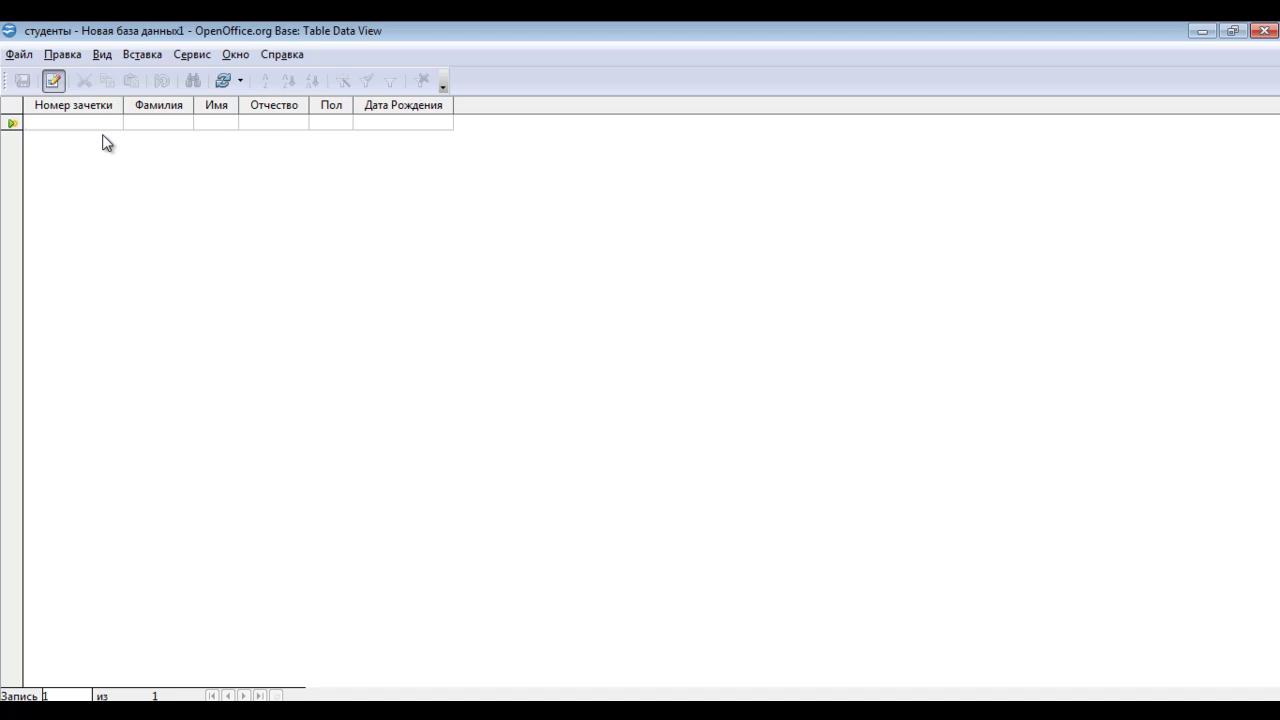
pyautogui.write('0')
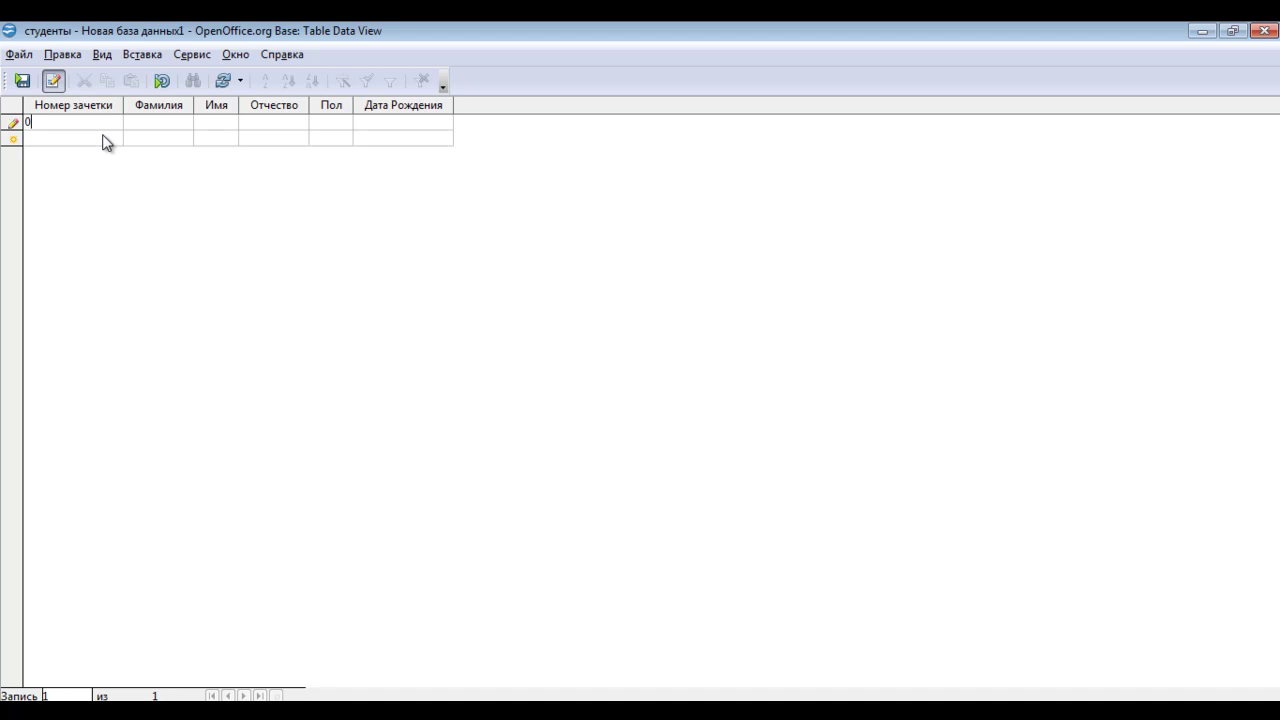
pyautogui.write('001')
pyautogui.write('Иванов')
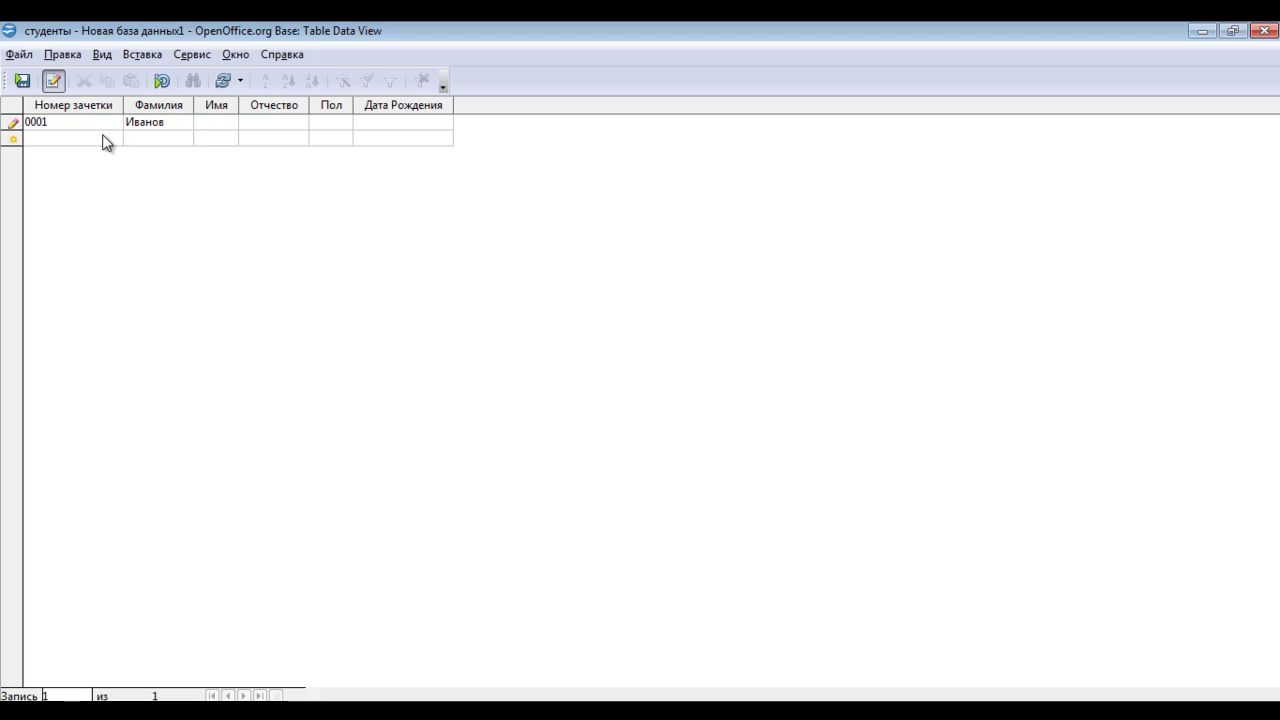
pyautogui.write('Иван')
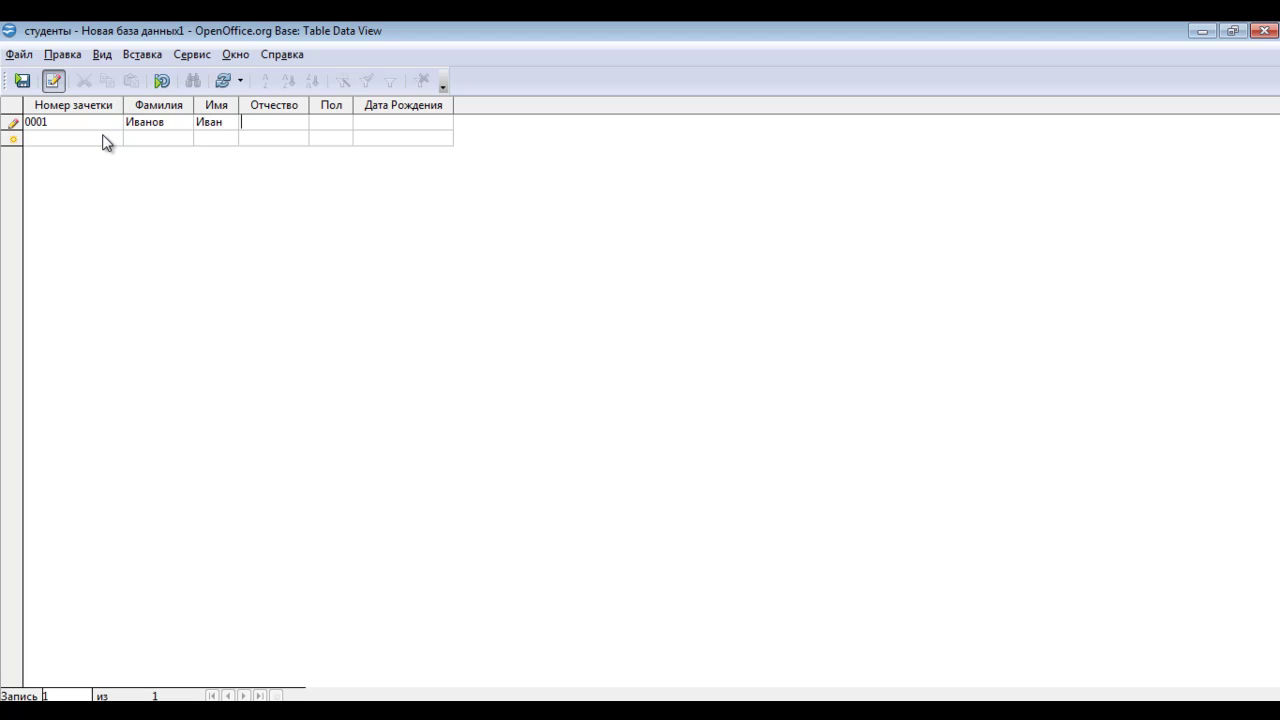
pyautogui.write('Николаевич')
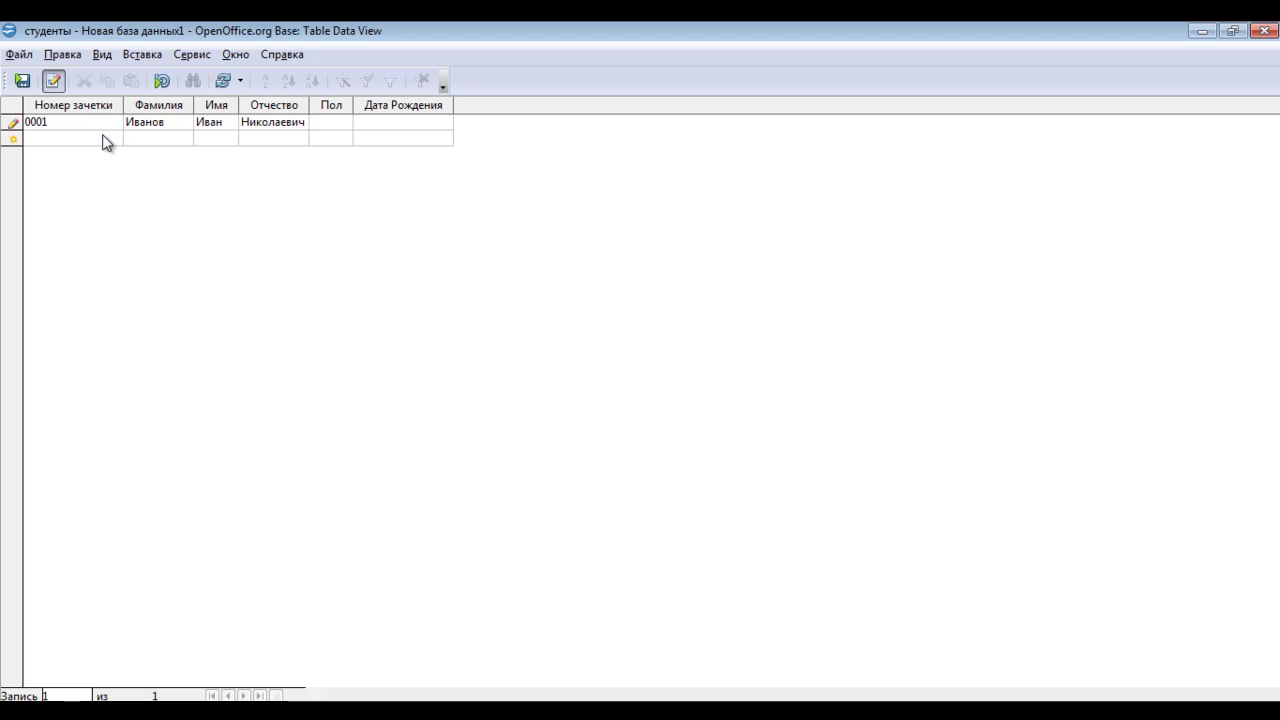
# Step: Complete the first student's record with Пол set to м and the date of birth in Дата Рождения
pyautogui.press('Tab')
pyautogui.write('м')
pyautogui.press('Tab')
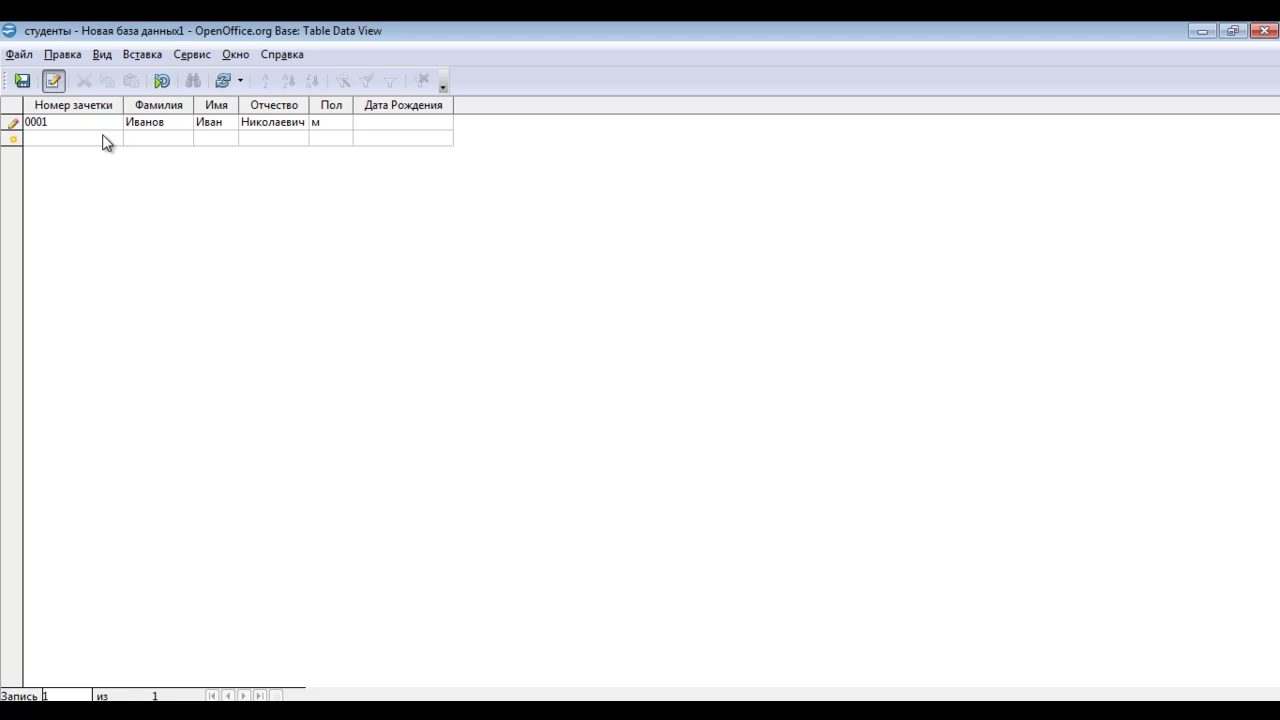
pyautogui.write('120')
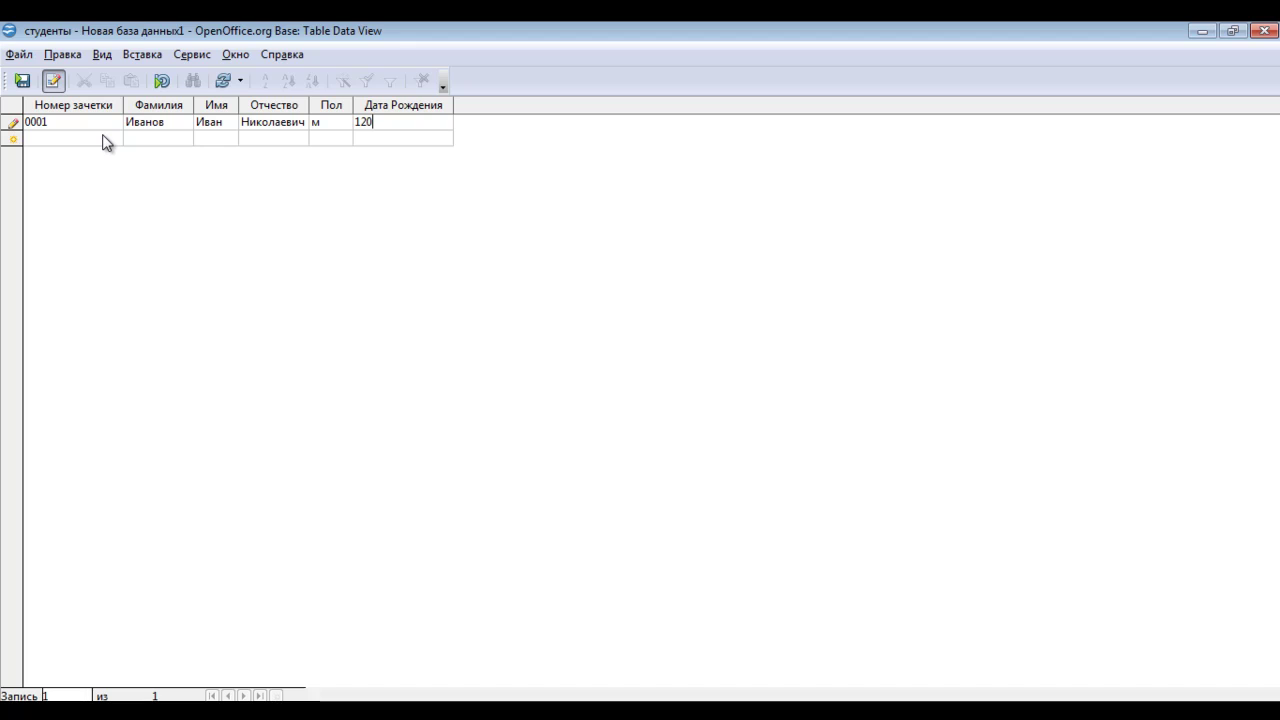
pyautogui.press('BackSpace')
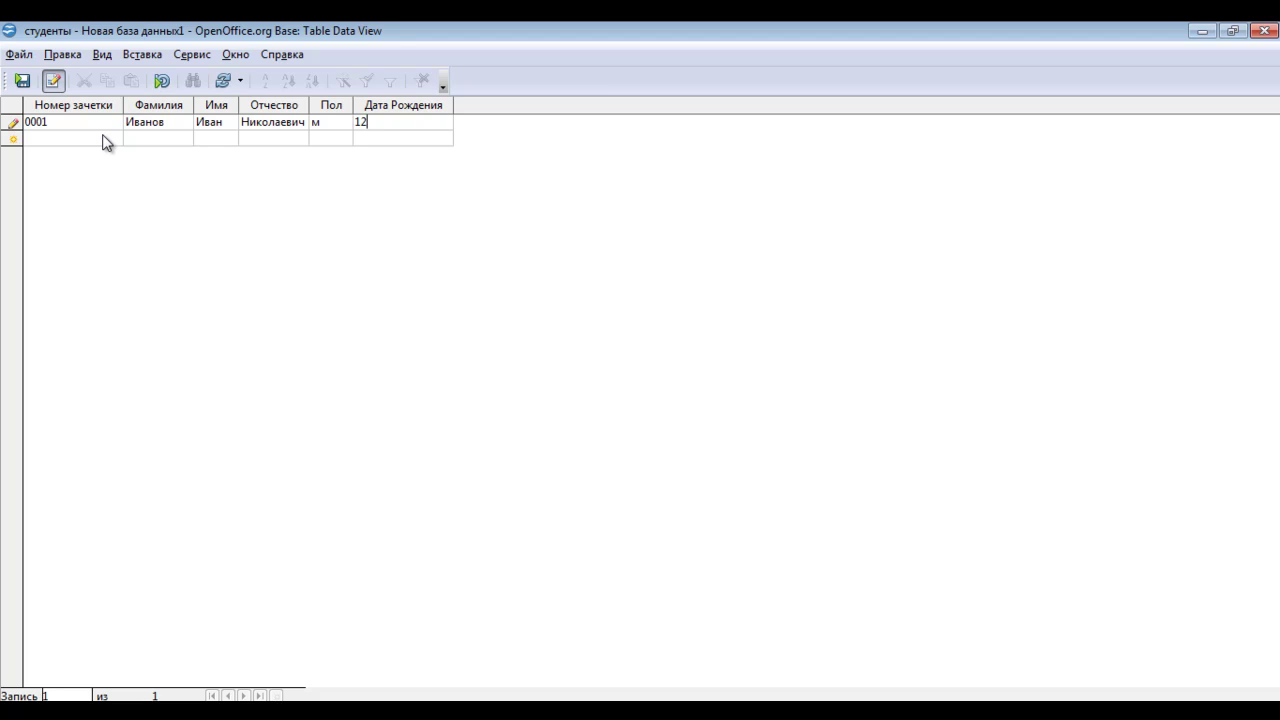
pyautogui.write('.07.91')
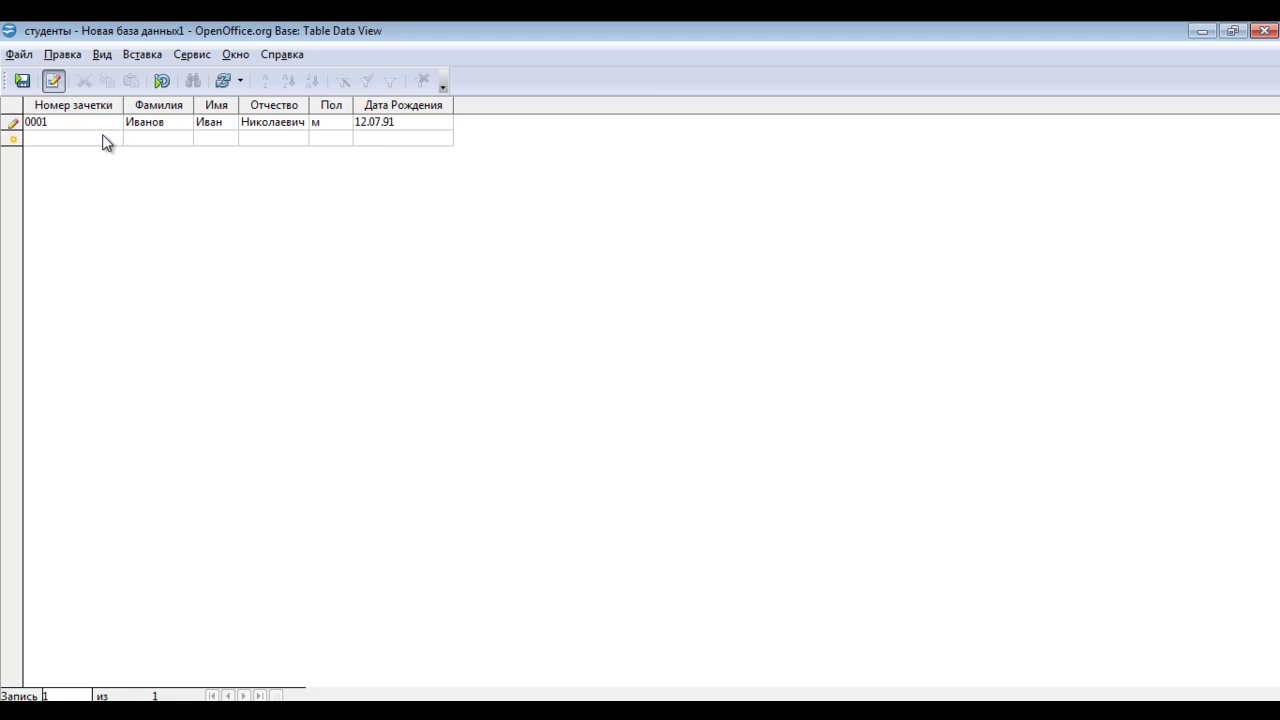